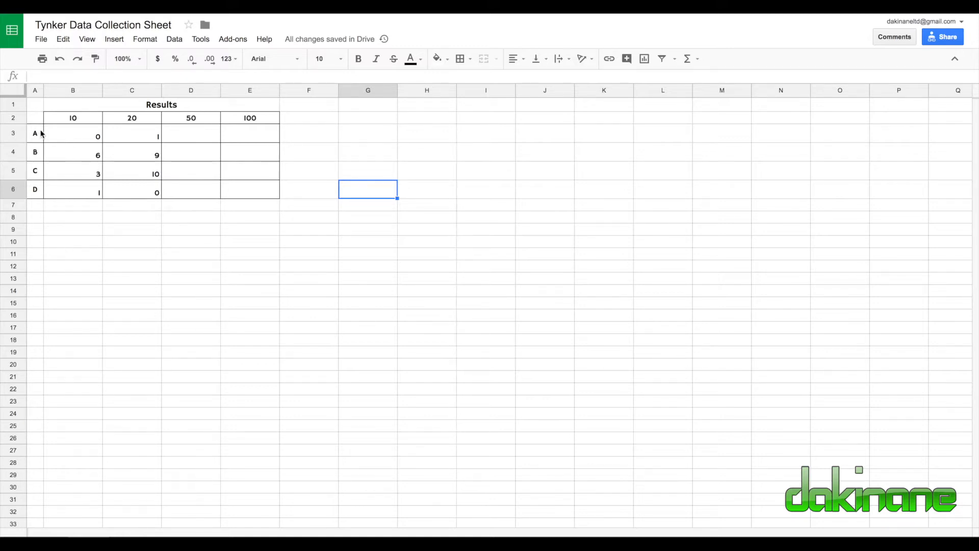
Insert a column chart of A3:B6 and place it below the results table.
{"action": "left_click_drag", "start_coordinate": [35, 133], "coordinate": [87, 193]}
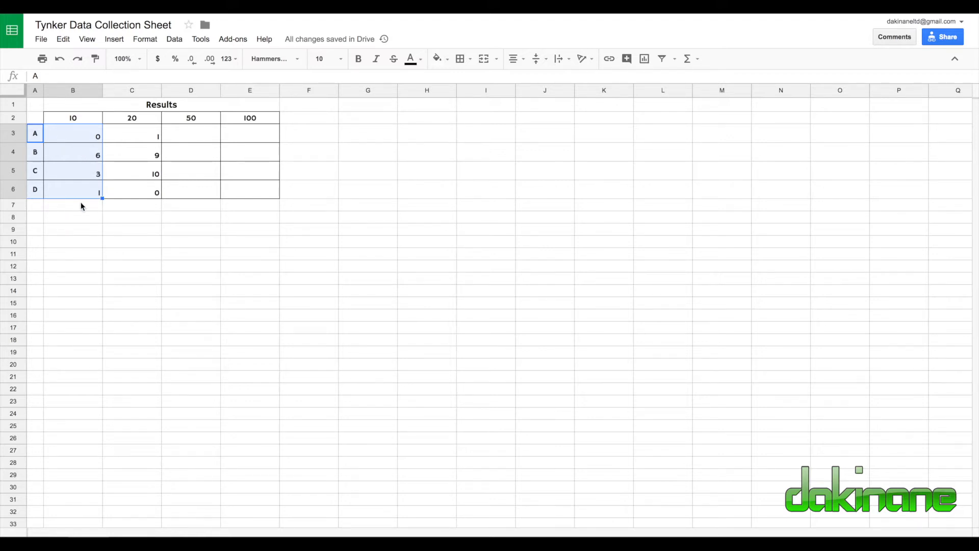
{"action": "left_click", "coordinate": [644, 60]}
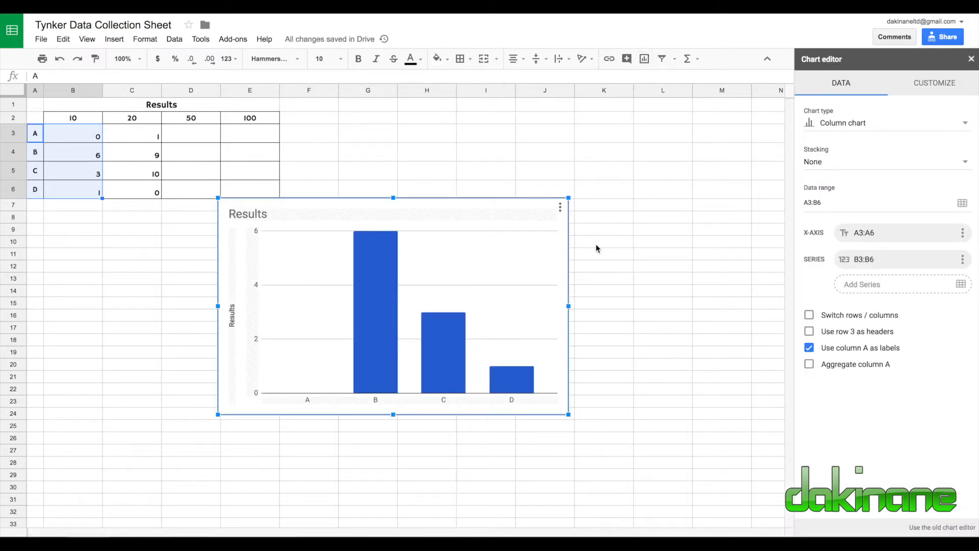
{"action": "left_click_drag", "start_coordinate": [469, 219], "coordinate": [305, 236]}
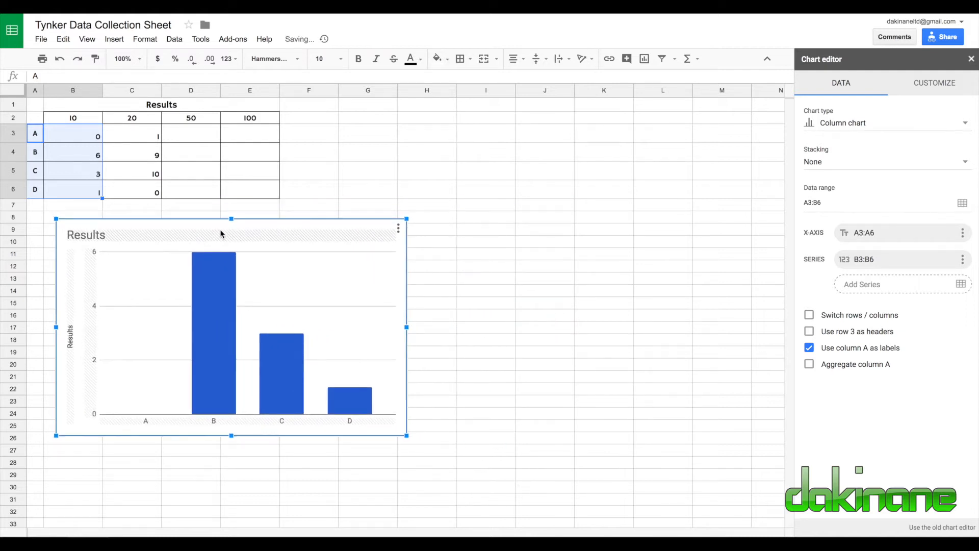
{"action": "left_click", "coordinate": [70, 342]}
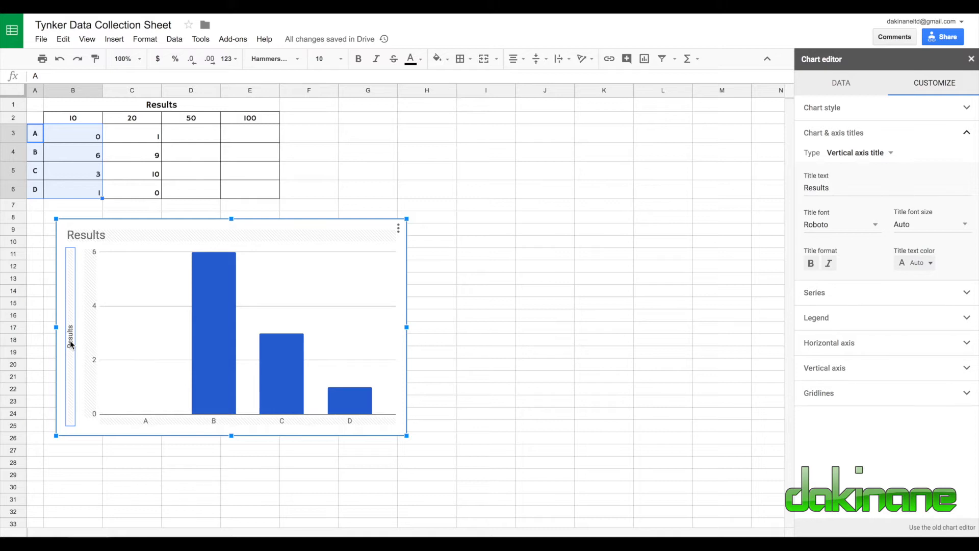
{"action": "left_click", "coordinate": [967, 318]}
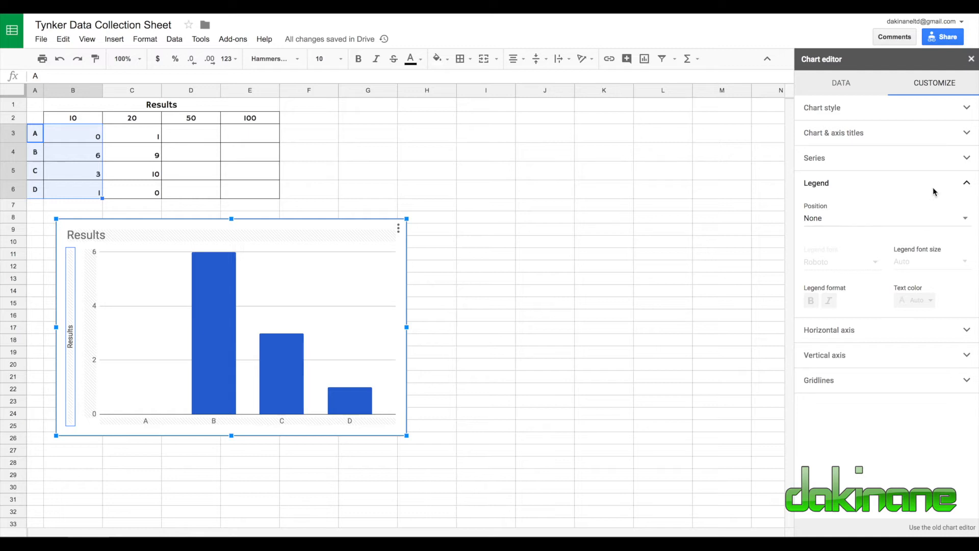
{"action": "left_click", "coordinate": [967, 183]}
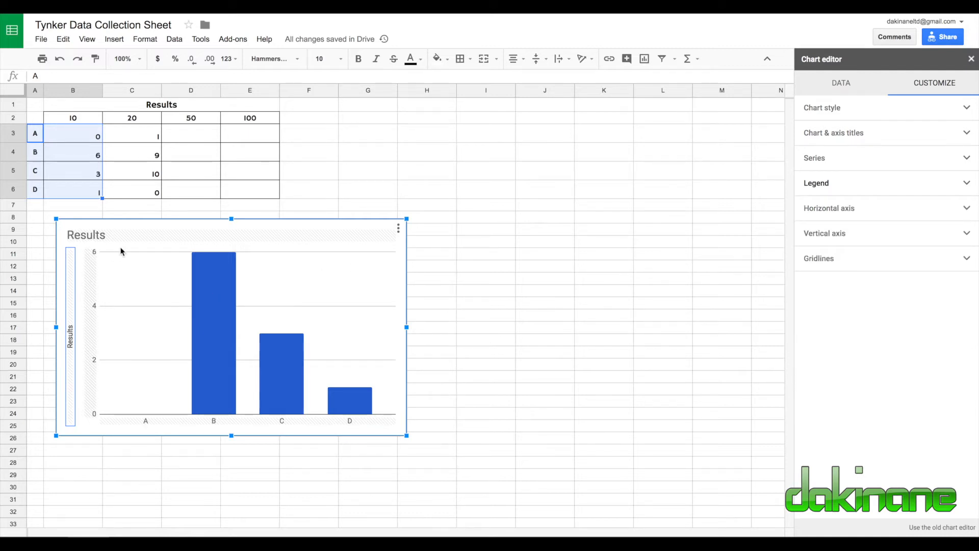
Move the Results chart beside the table, across columns H to M, leaving the area below the table free.
{"action": "left_click", "coordinate": [230, 271]}
{"action": "left_click_drag", "start_coordinate": [311, 233], "coordinate": [312, 245]}
{"action": "left_click_drag", "start_coordinate": [548, 220], "coordinate": [667, 124]}
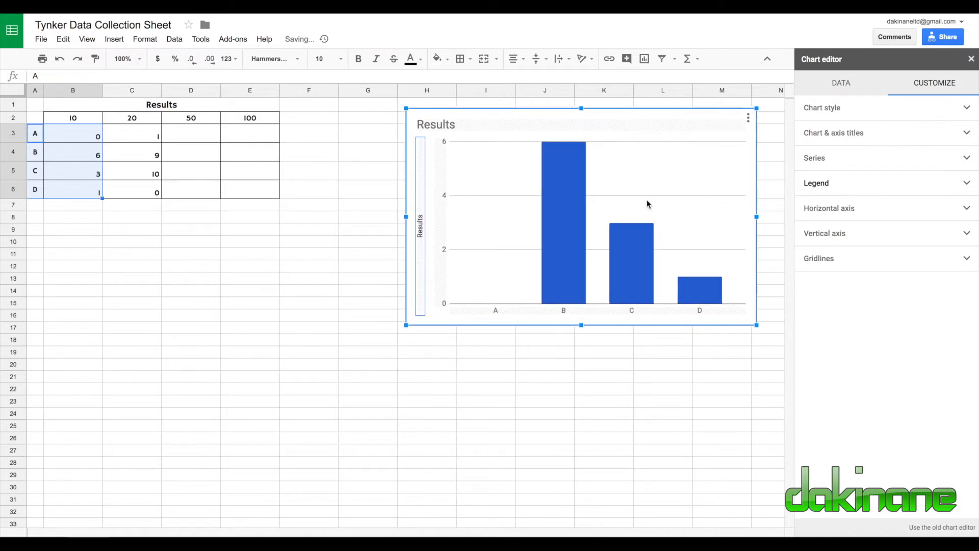
{"action": "left_click", "coordinate": [625, 426]}
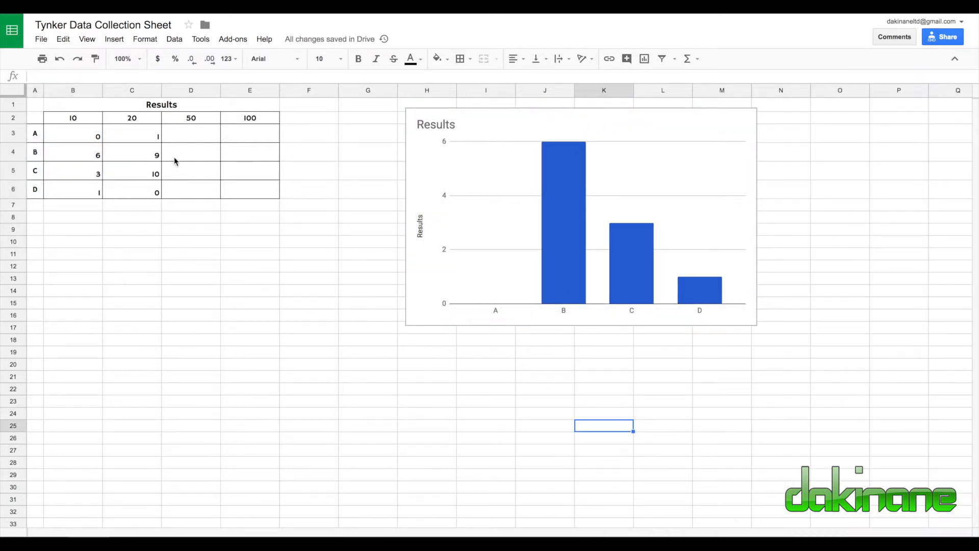
Insert a column chart of A3:C6 directly below the table and move the Results chart down beside it.
{"action": "left_click_drag", "start_coordinate": [35, 133], "coordinate": [144, 198]}
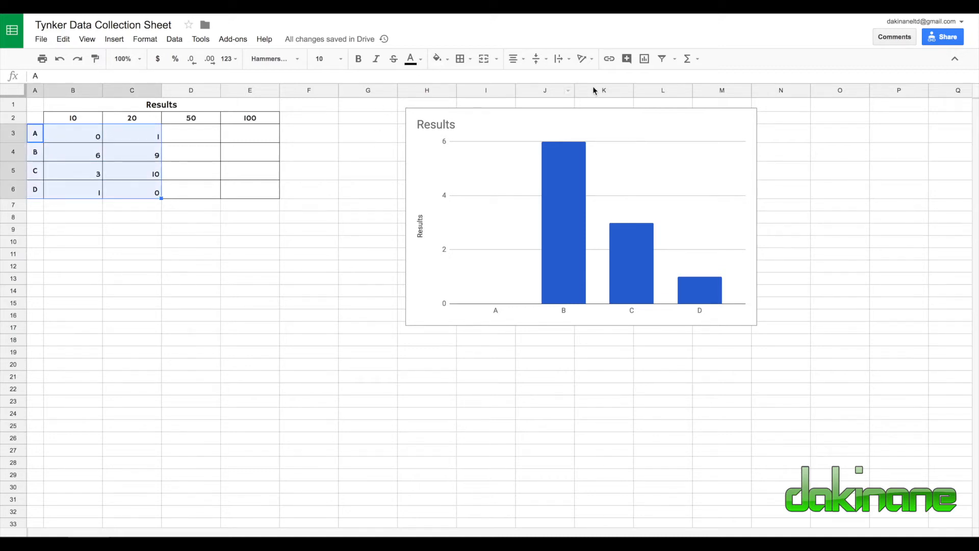
{"action": "left_click", "coordinate": [644, 60]}
{"action": "left_click_drag", "start_coordinate": [407, 280], "coordinate": [233, 292]}
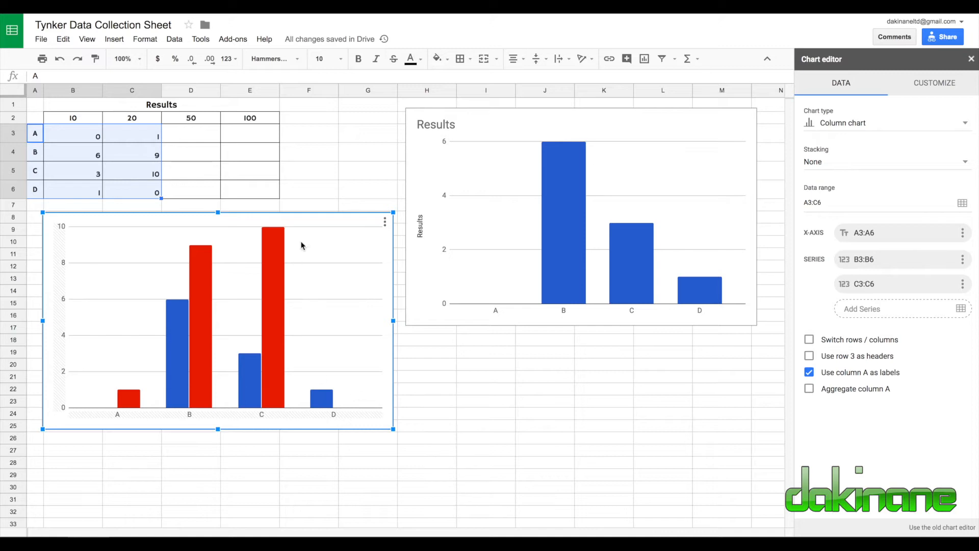
{"action": "left_click_drag", "start_coordinate": [149, 247], "coordinate": [131, 211]}
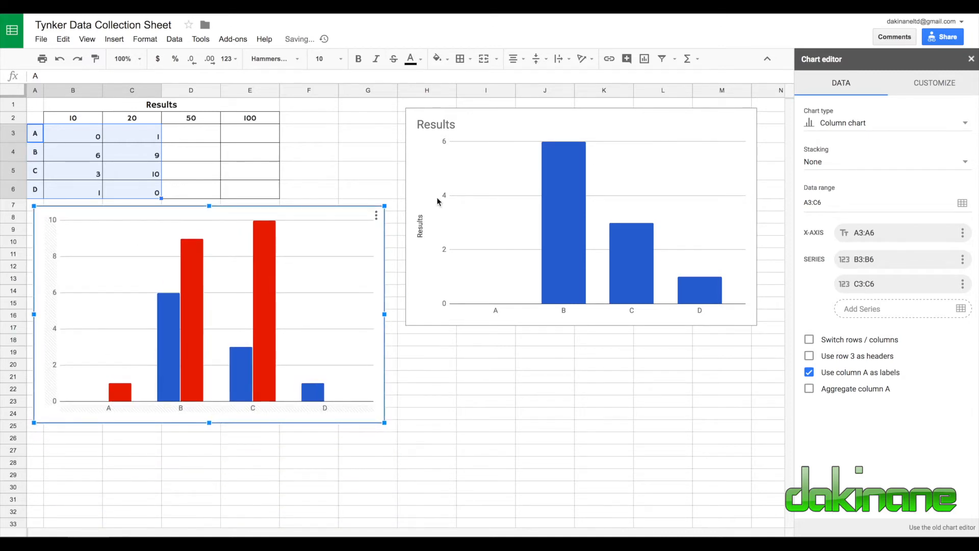
{"action": "left_click", "coordinate": [492, 201]}
{"action": "left_click_drag", "start_coordinate": [493, 118], "coordinate": [485, 209]}
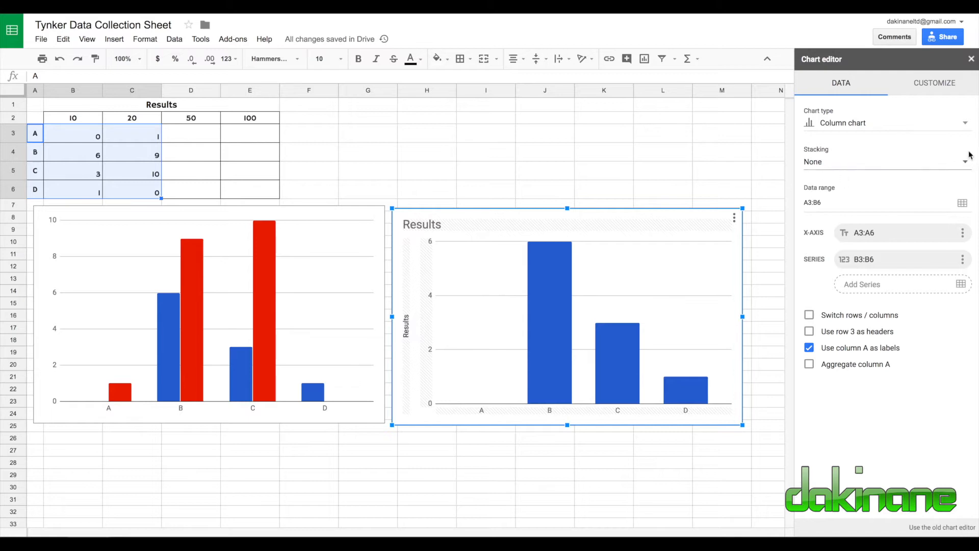
Set the Results chart's vertical axis title to "Number of times ball landed in A, B, C or D".
{"action": "left_click", "coordinate": [938, 85]}
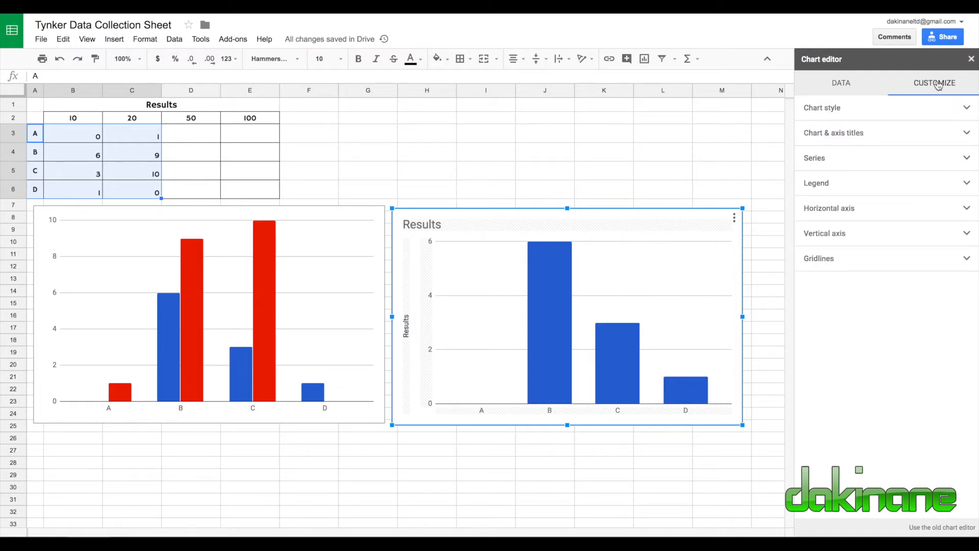
{"action": "left_click", "coordinate": [968, 135]}
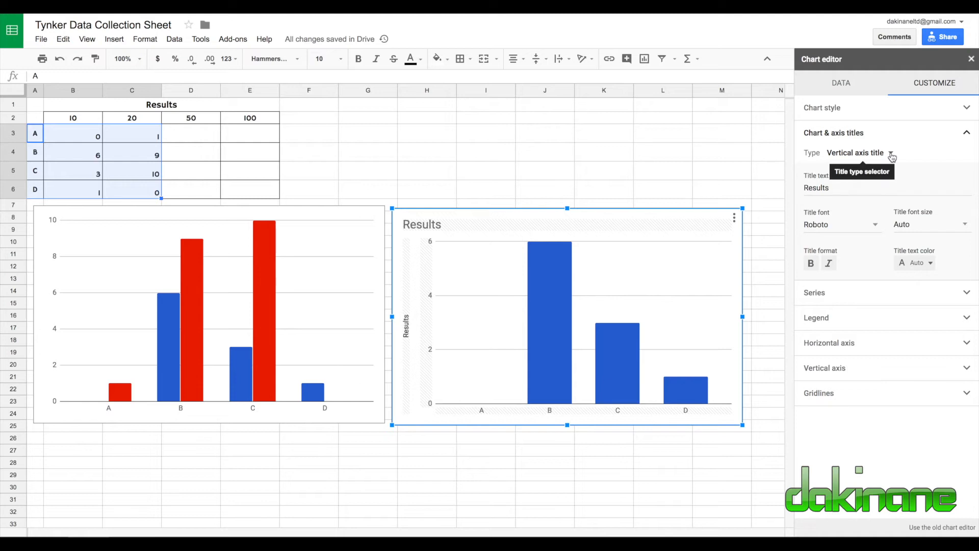
{"action": "left_click", "coordinate": [831, 188]}
{"action": "left_click_drag", "start_coordinate": [831, 188], "coordinate": [785, 192]}
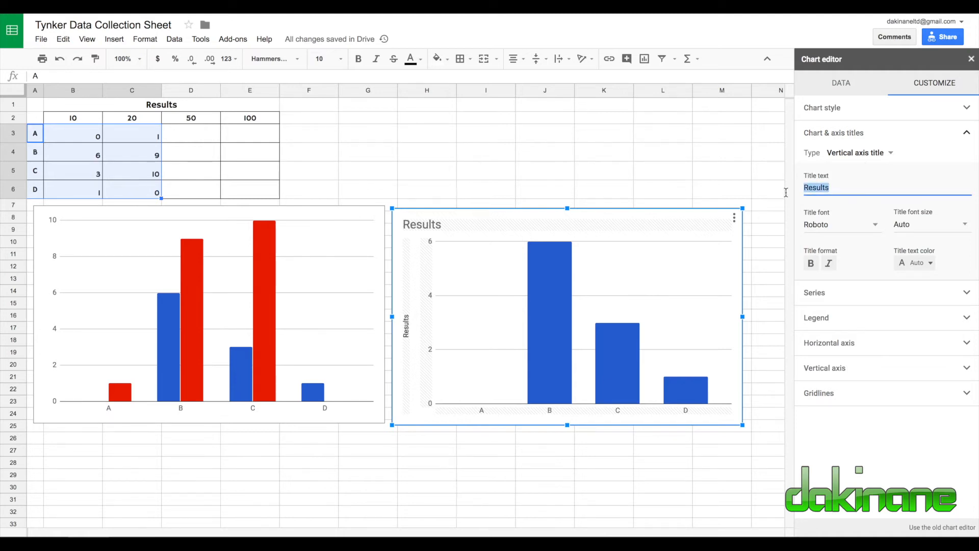
{"action": "key", "text": "BackSpace"}
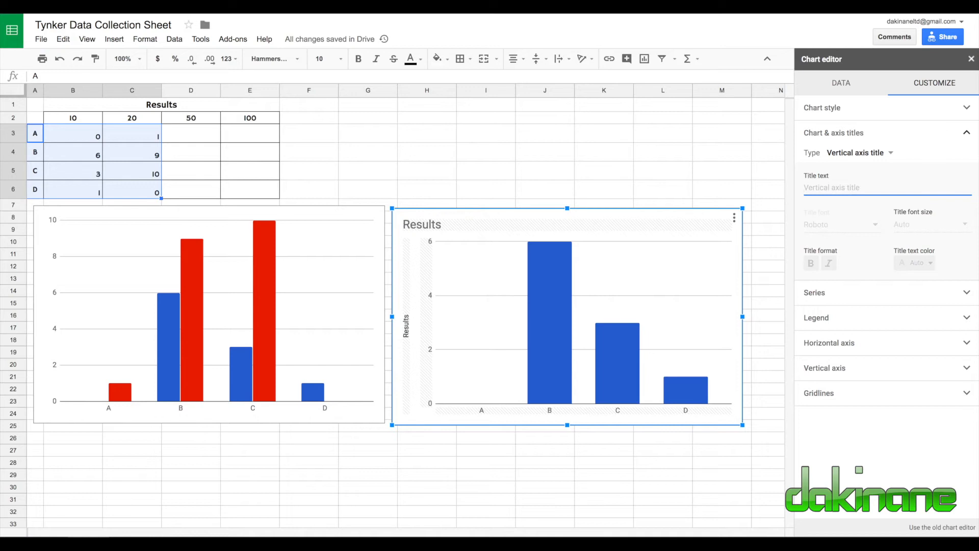
{"action": "left_click", "coordinate": [812, 188]}
{"action": "type", "text": "Res"}
{"action": "key", "text": "BackSpace"}
{"action": "key", "text": "BackSpace"}
{"action": "key", "text": "BackSpace"}
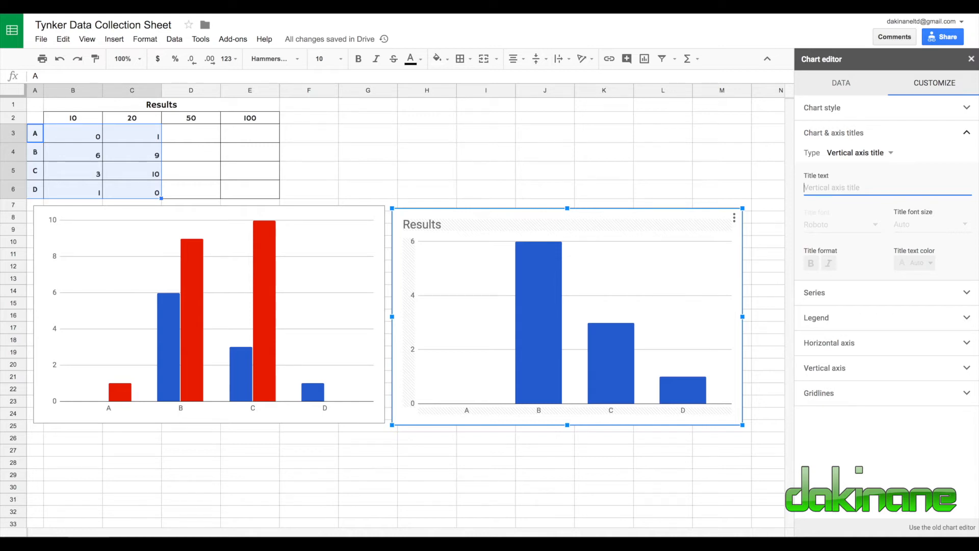
{"action": "type", "text": "Numbe"}
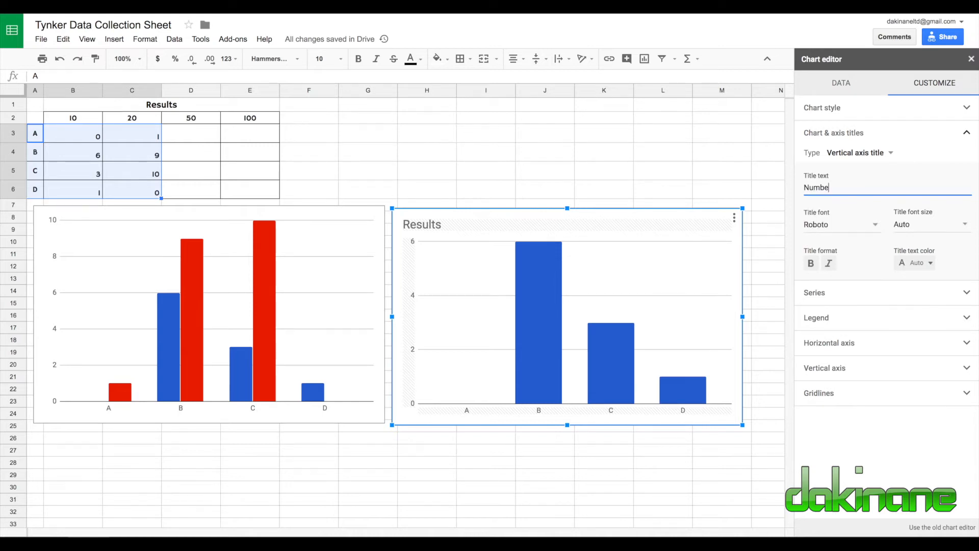
{"action": "type", "text": "r of times"}
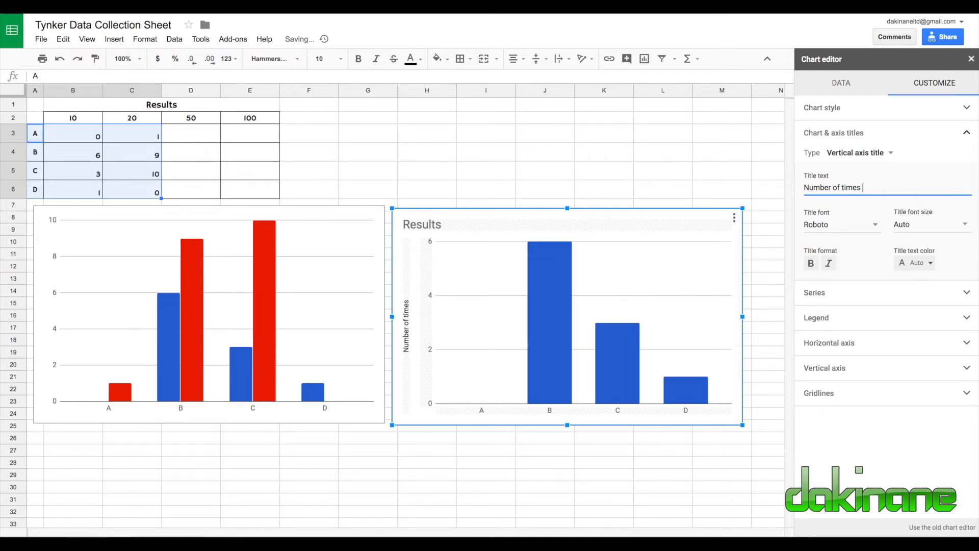
{"action": "type", "text": " ball landed in"}
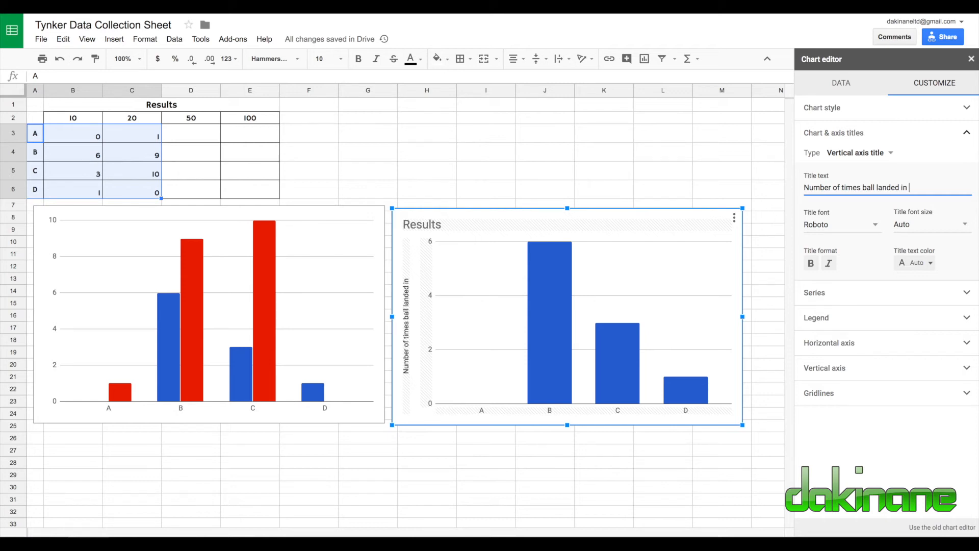
{"action": "type", "text": "AB"}
{"action": "key", "text": "BackSpace"}
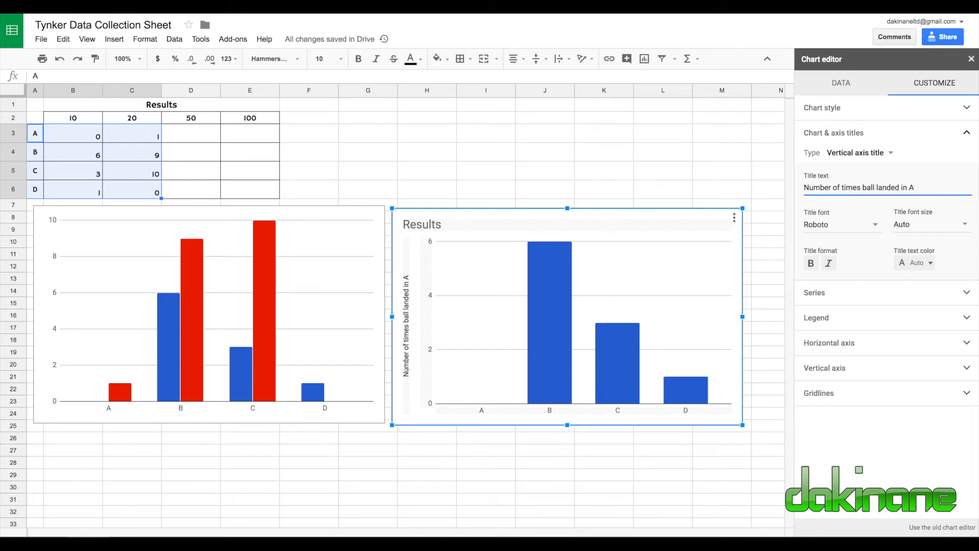
{"action": "type", "text": ", B"}
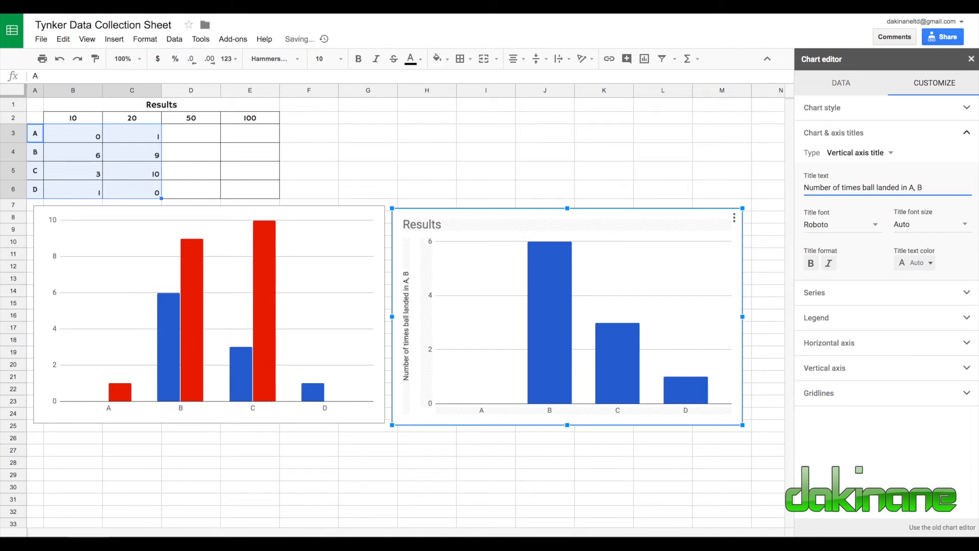
{"action": "type", "text": ", C or D"}
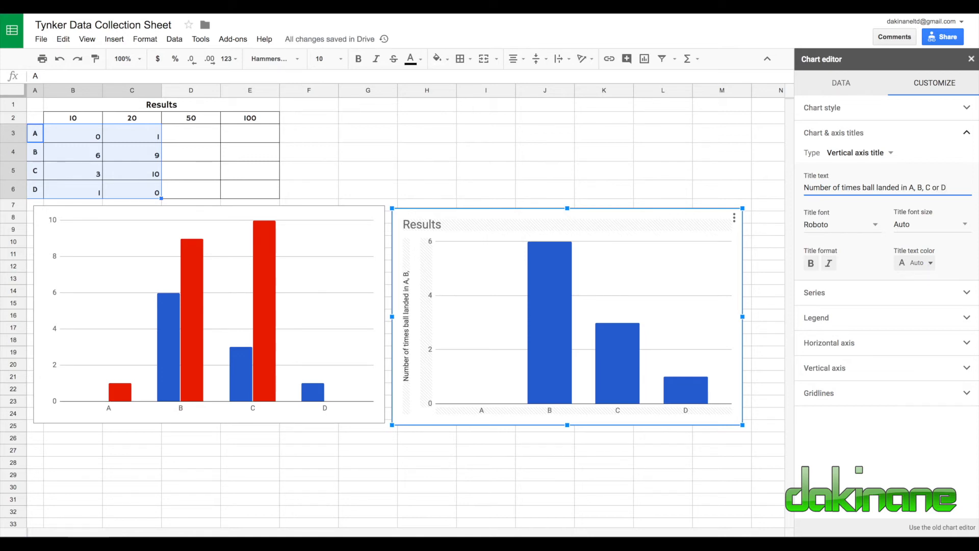
{"action": "left_click", "coordinate": [721, 170]}
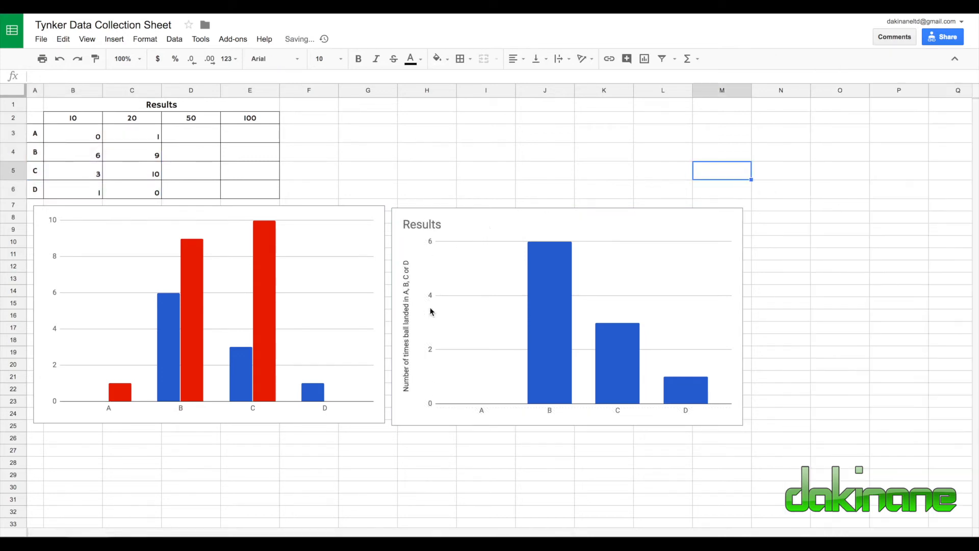
Change the Results chart's title to "How often does the ball land in each bay - 10 measurements".
{"action": "left_click", "coordinate": [436, 225]}
{"action": "double_click", "coordinate": [437, 225]}
{"action": "key", "text": "BackSpace"}
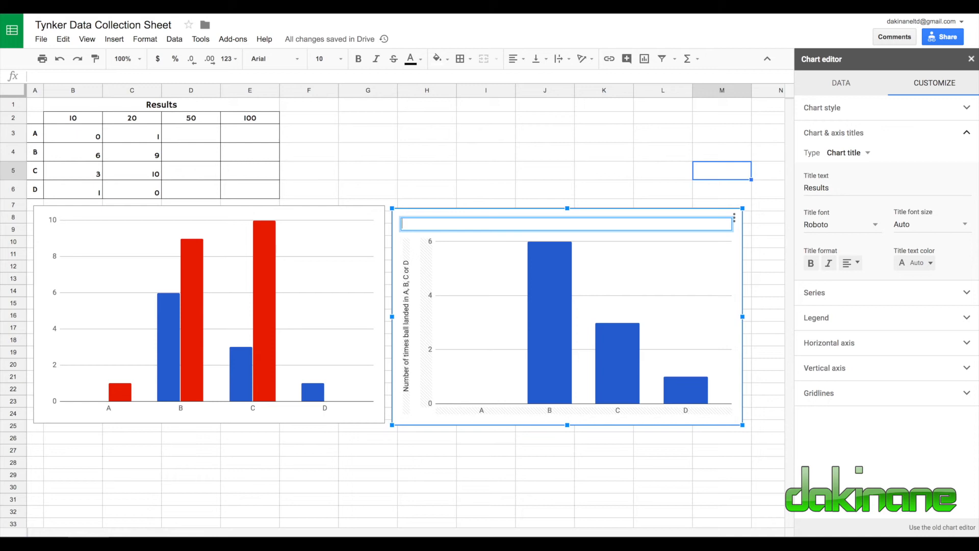
{"action": "type", "text": "How ofgen"}
{"action": "key", "text": "BackSpace"}
{"action": "key", "text": "BackSpace"}
{"action": "key", "text": "BackSpace"}
{"action": "key", "text": "BackSpace"}
{"action": "type", "text": "ten does the ball land e"}
{"action": "key", "text": "BackSpace"}
{"action": "type", "text": "in each bay"}
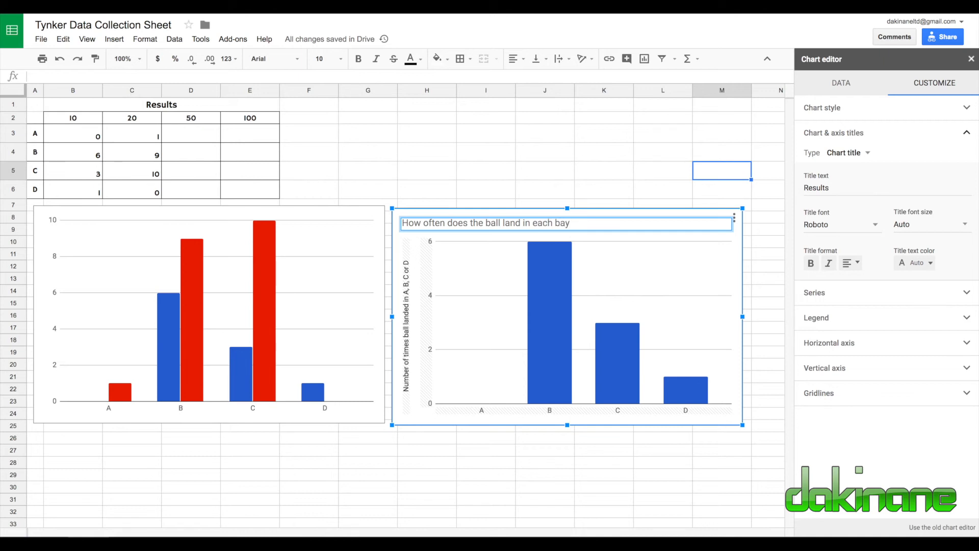
{"action": "type", "text": " - 10"}
{"action": "type", "text": " time"}
{"action": "key", "text": "BackSpace"}
{"action": "key", "text": "BackSpace"}
{"action": "type", "text": "measurements"}
{"action": "key", "text": "Return"}
Change the colour of the 10-measurements chart's column series to bright green.
{"action": "left_click", "coordinate": [563, 314]}
{"action": "left_click", "coordinate": [547, 260]}
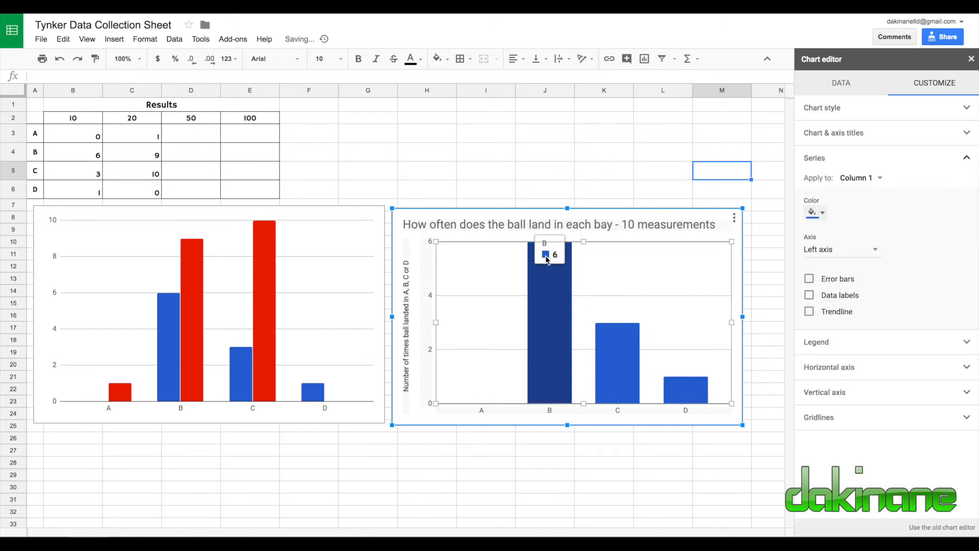
{"action": "left_click", "coordinate": [815, 212]}
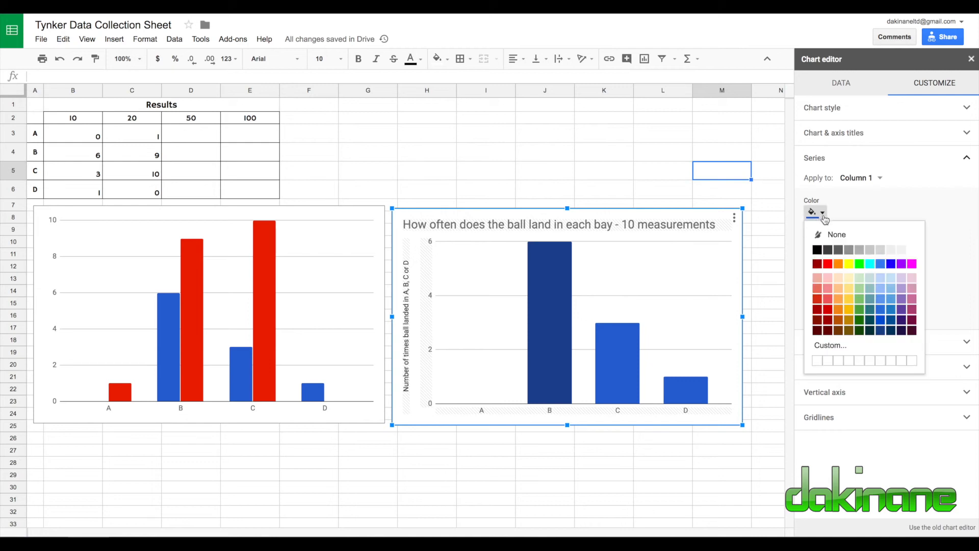
{"action": "left_click", "coordinate": [859, 263]}
{"action": "left_click", "coordinate": [555, 161]}
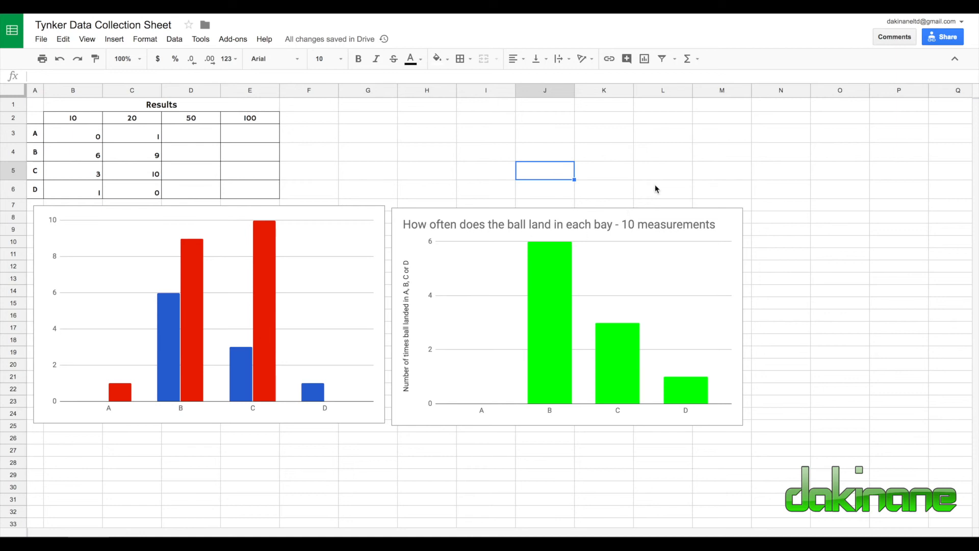
Move the green chart to row 1 across columns L to P and place the two-series chart directly beneath it.
{"action": "left_click", "coordinate": [428, 254]}
{"action": "left_click_drag", "start_coordinate": [402, 216], "coordinate": [621, 110]}
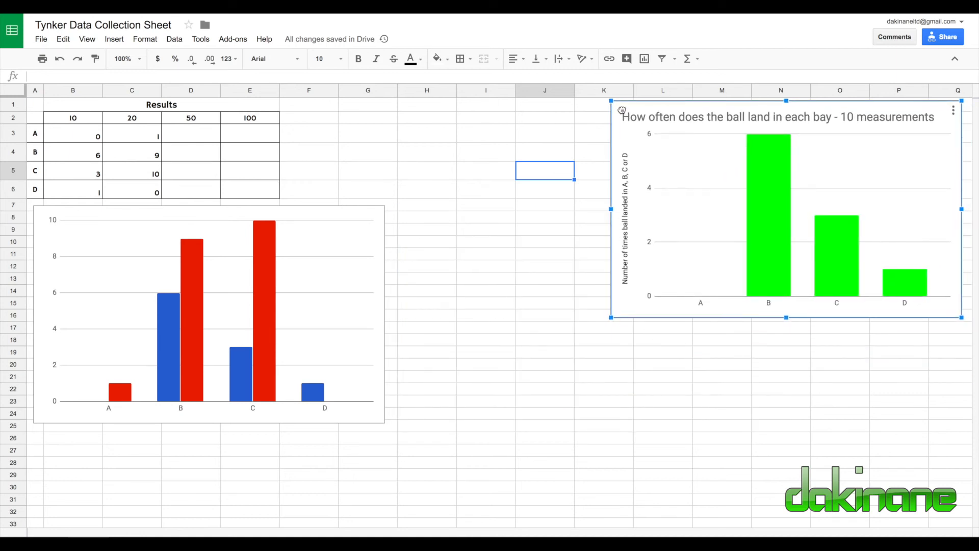
{"action": "left_click", "coordinate": [89, 216]}
{"action": "left_click_drag", "start_coordinate": [89, 217], "coordinate": [665, 324]}
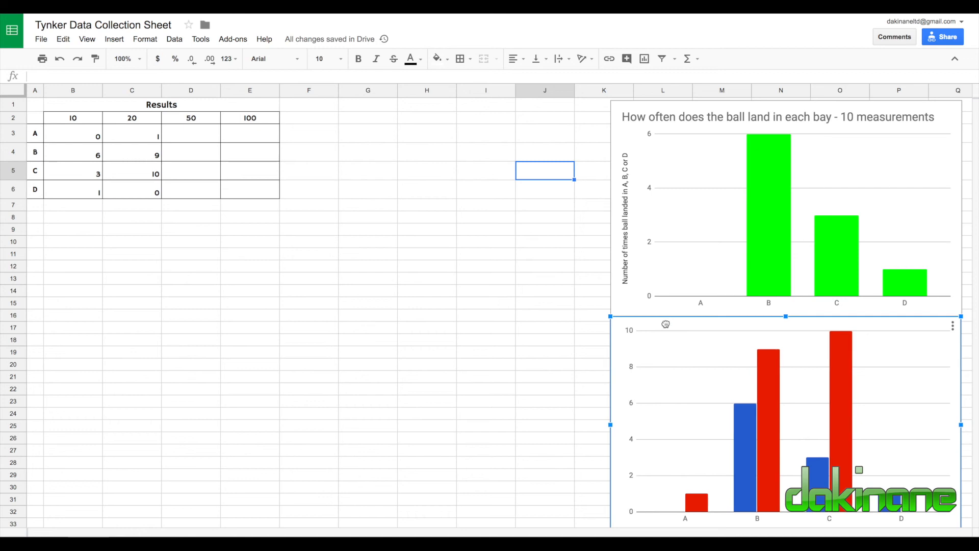
{"action": "left_click", "coordinate": [271, 231]}
{"action": "left_click", "coordinate": [278, 294]}
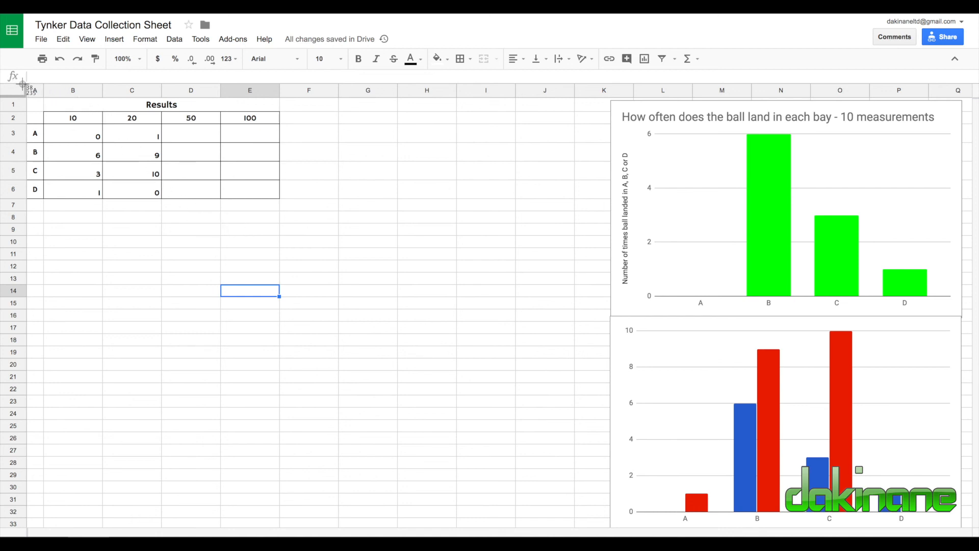
Capture a screenshot of the sheet area containing the table and both charts, and select the green chart.
{"action": "left_click_drag", "start_coordinate": [26, 83], "coordinate": [962, 531]}
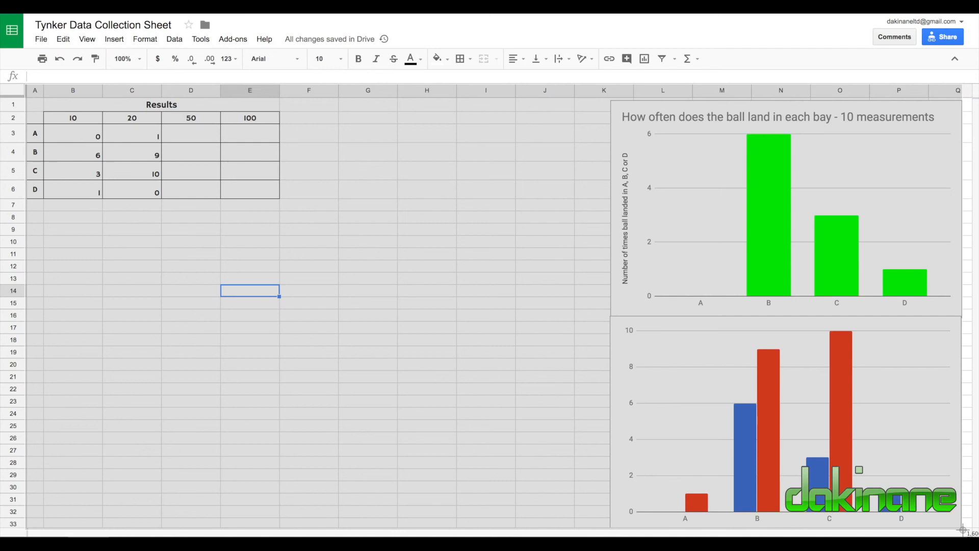
{"action": "left_click_drag", "start_coordinate": [962, 531], "coordinate": [962, 531]}
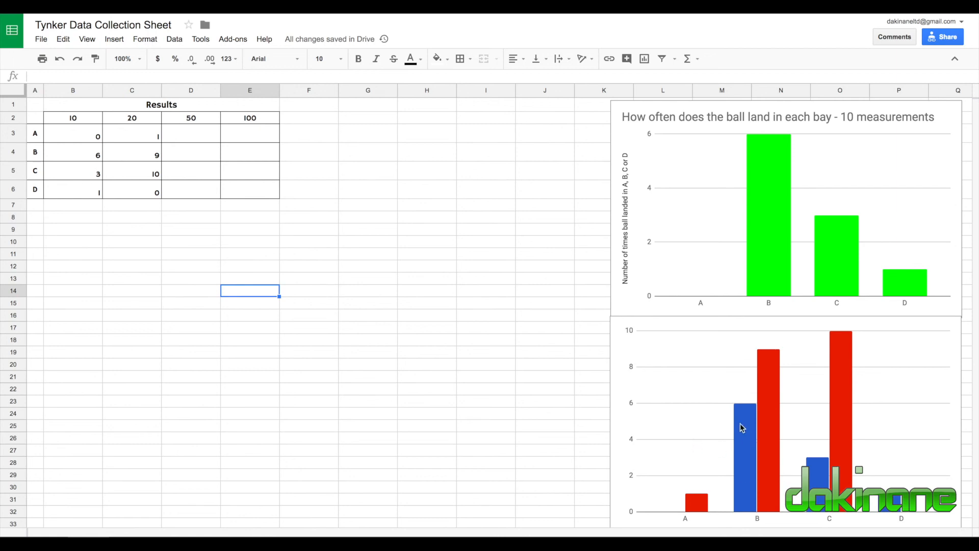
{"action": "left_click", "coordinate": [718, 191]}
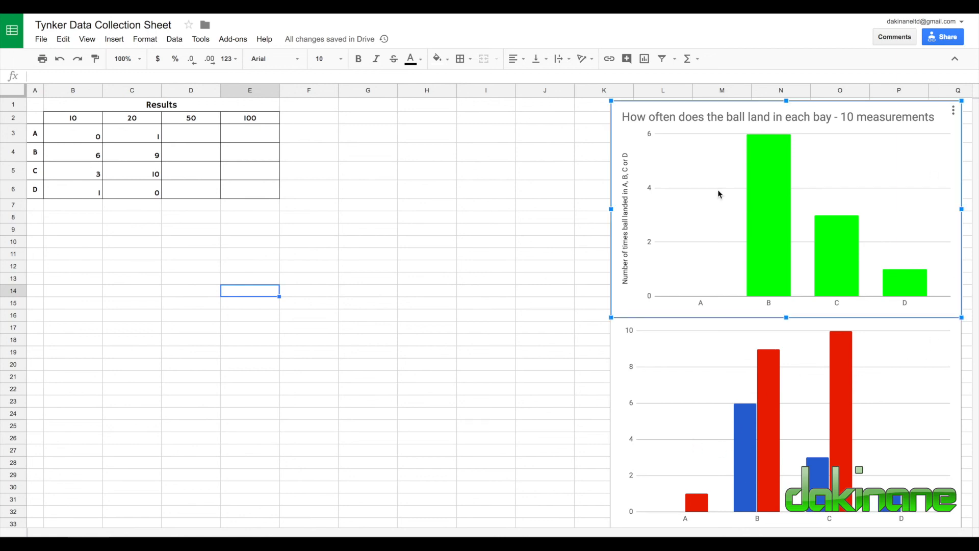